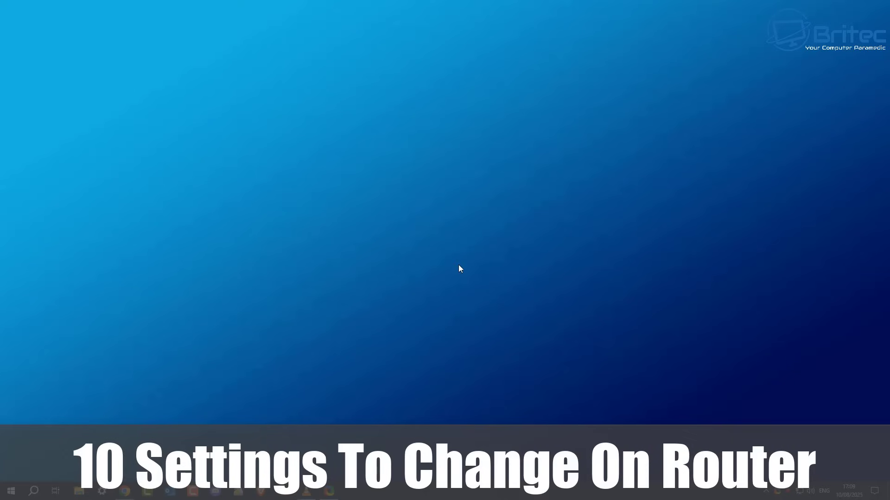
Open a new maximized Chrome window and load the router's admin page at 192.168.1.1.
right_click(126, 492)
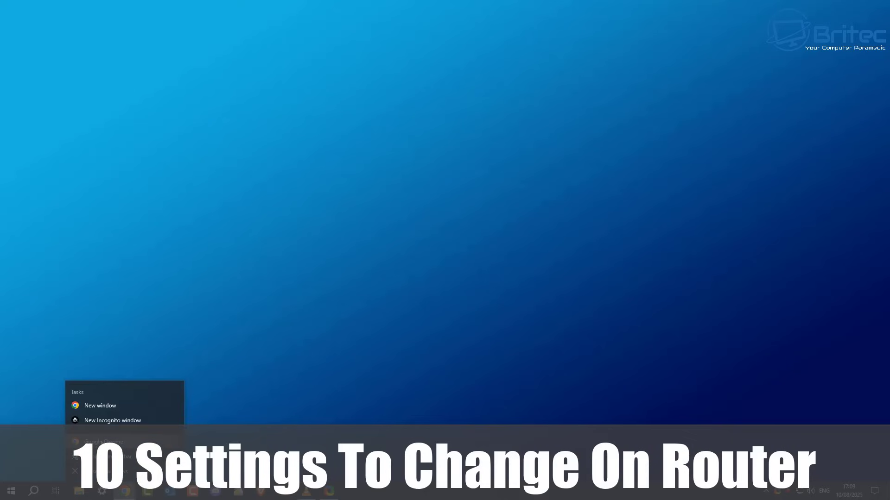
click(101, 440)
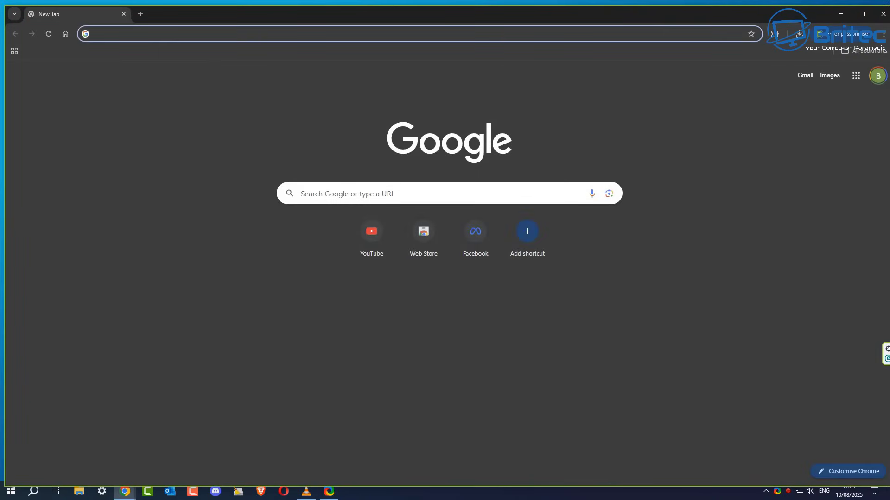
click(862, 14)
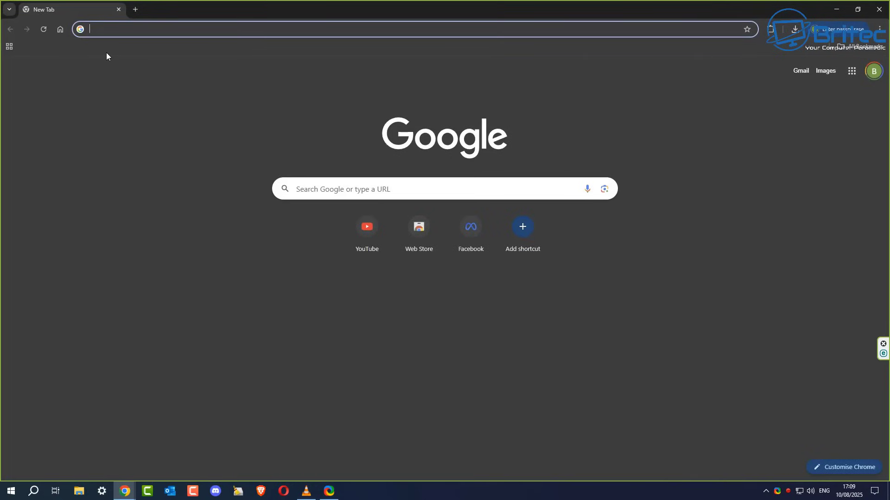
text(192)
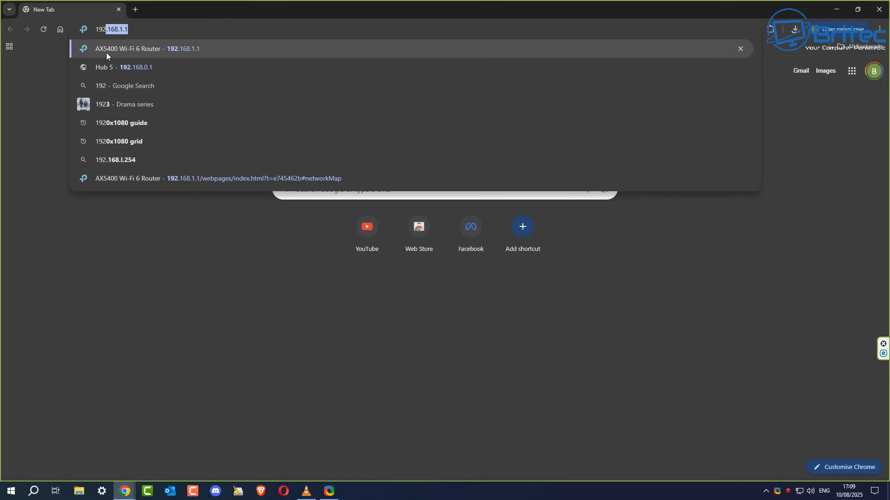
text(.168.1.1)
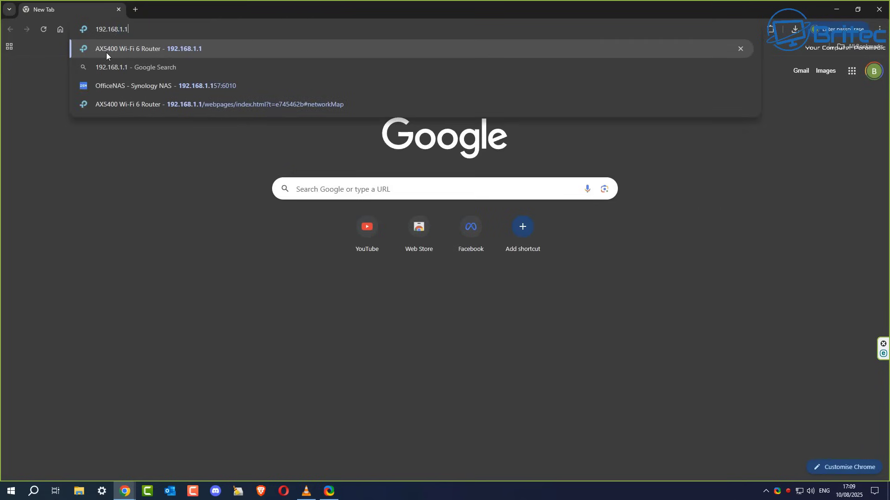
key(Return)
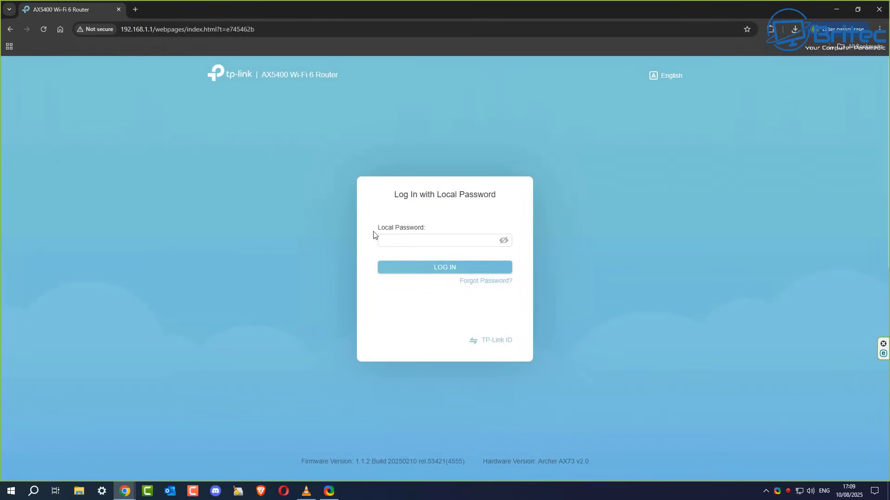
Enter the router's local password and log in to the admin interface.
click(397, 239)
text(**********)
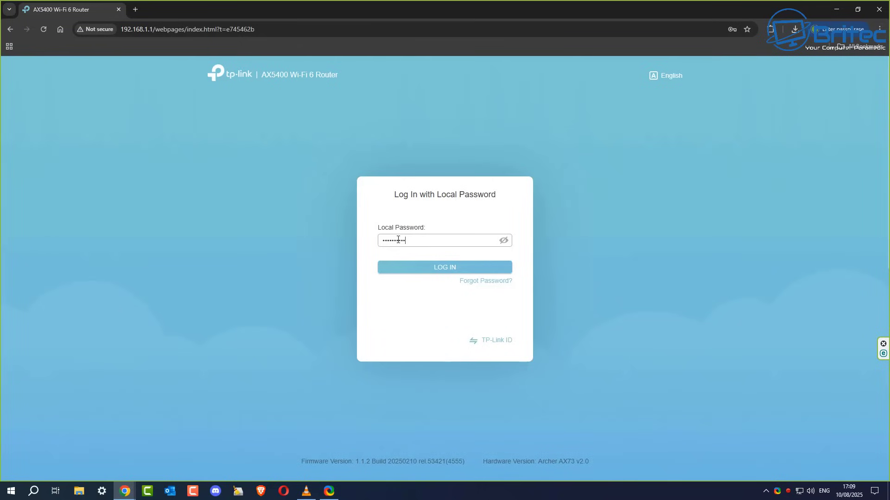
text(*)
key(Return)
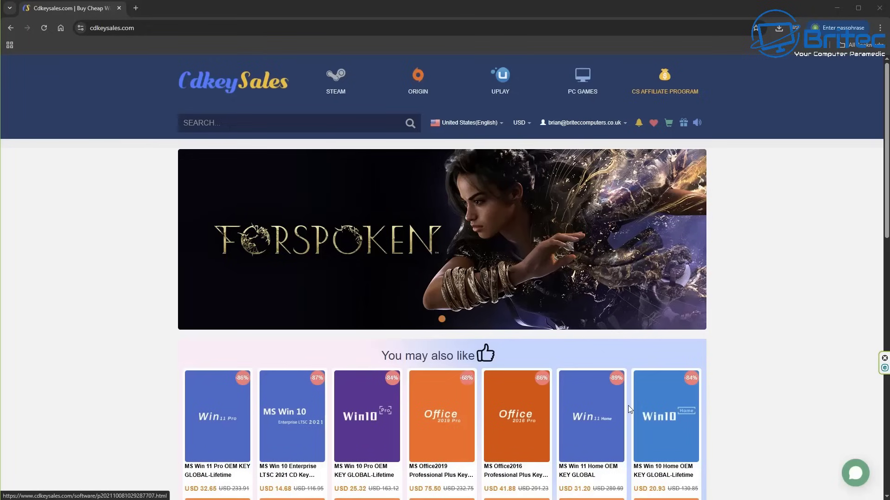
Start buying the MS Win 11 Pro OEM key on Cdkeysales and apply promotion code BR09 to the order.
click(216, 428)
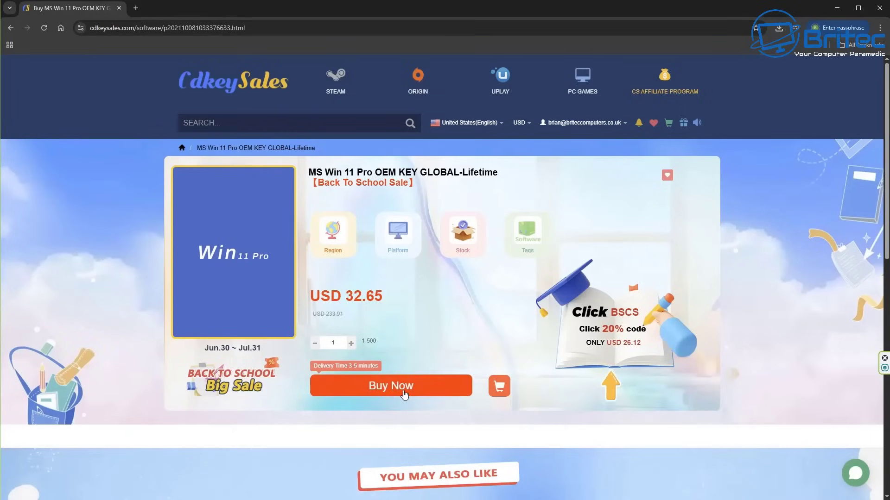
click(391, 386)
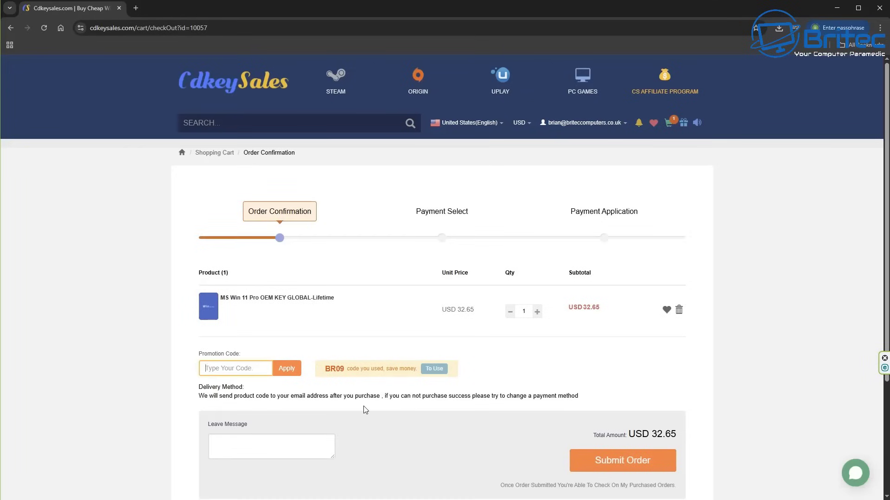
text(BR0)
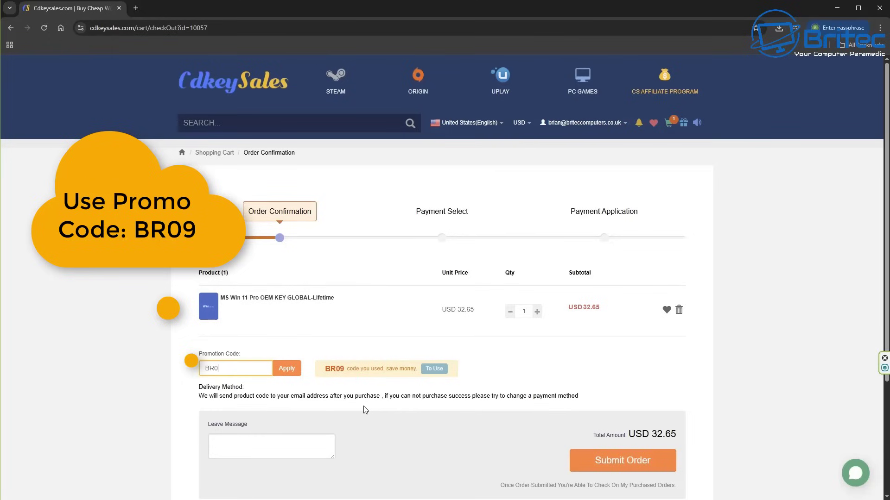
text(9)
click(285, 371)
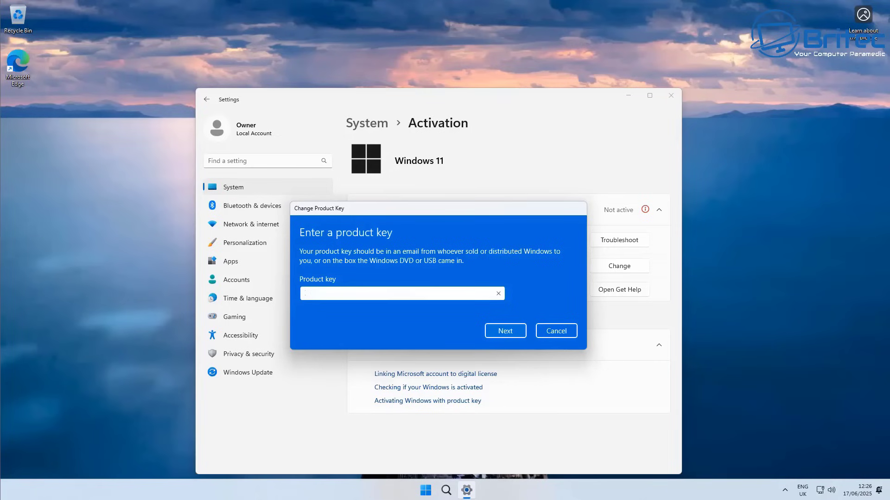
Submit the product key in the Windows 11 activation settings and activate Windows.
key(Return)
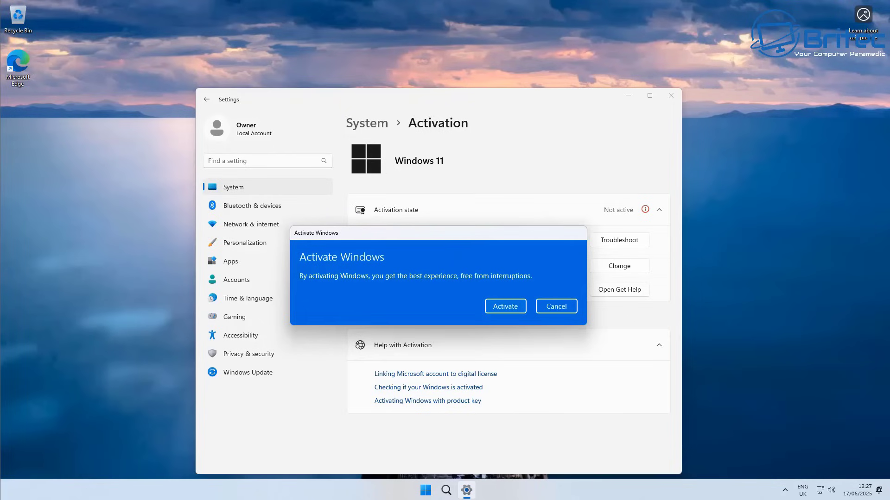
key(Return)
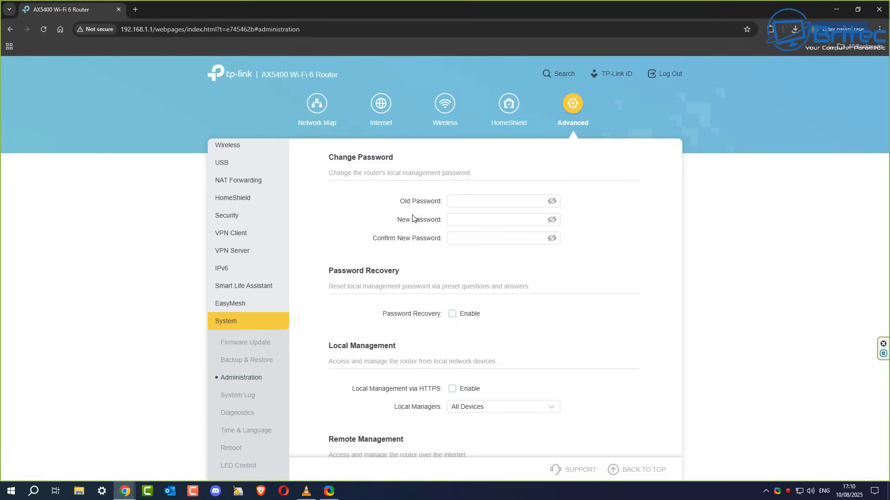
On the router's Administration page, review the Change Password section and the options offered by Password Recovery, leaving recovery disabled.
drag(329, 173, 478, 174)
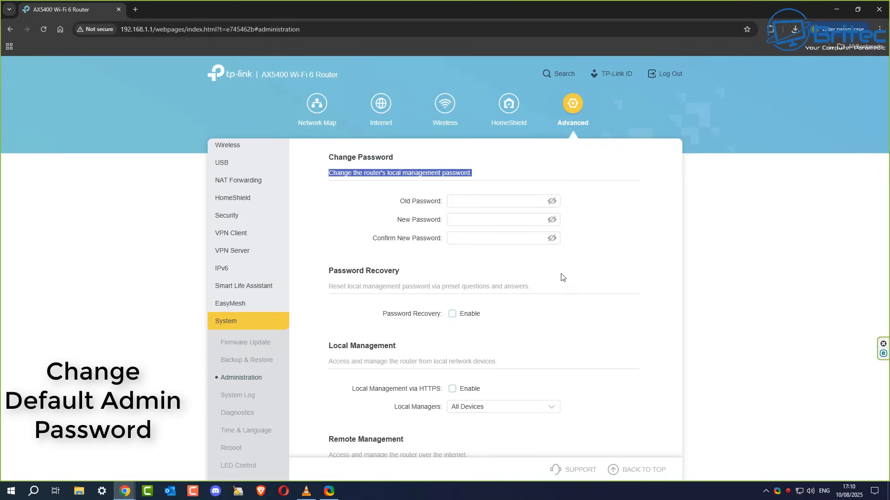
click(635, 227)
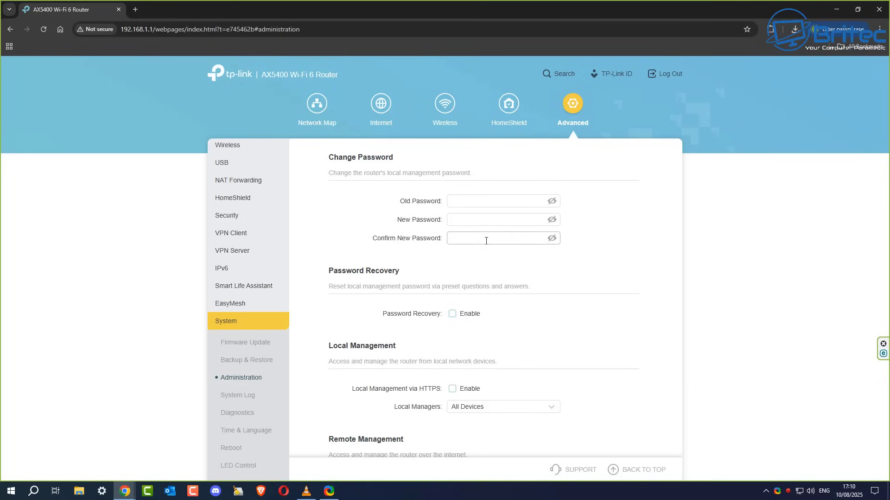
click(453, 315)
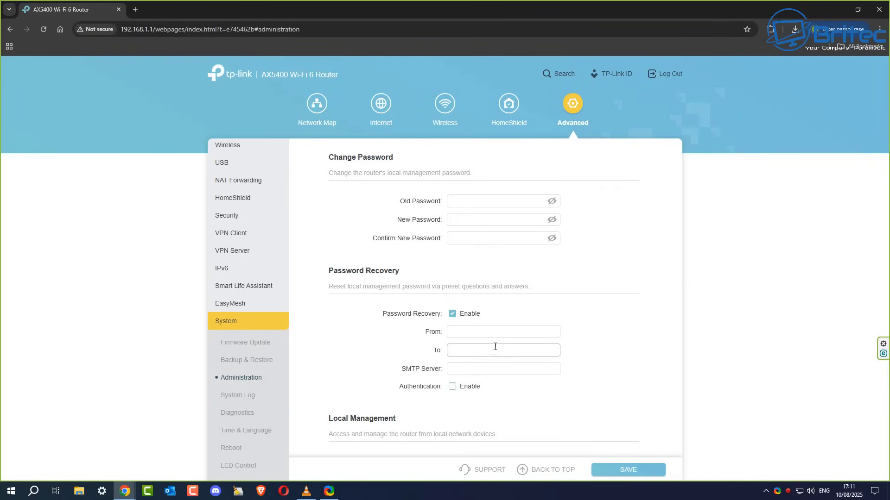
click(452, 314)
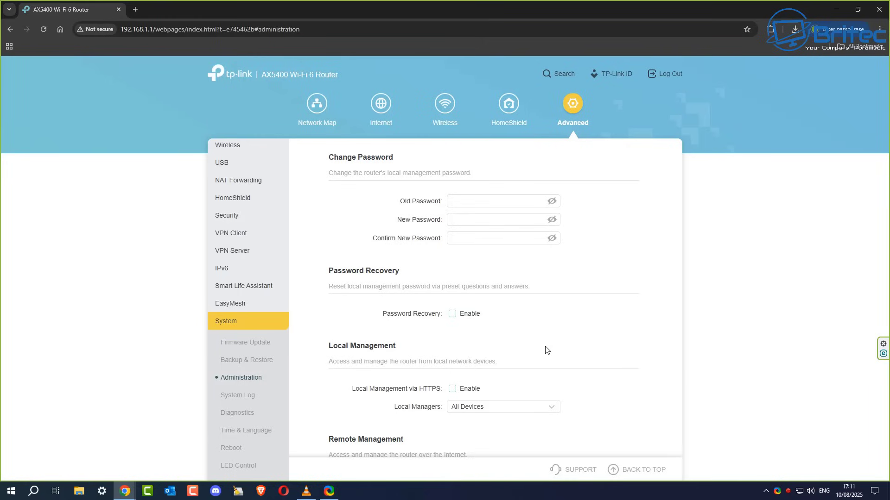
Open the router's firmware update settings and check online for new firmware.
click(249, 345)
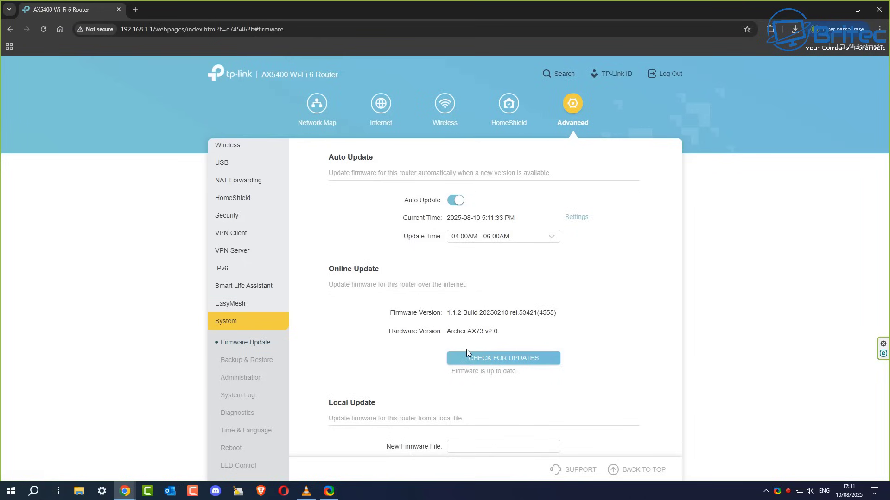
click(484, 360)
scroll(677, 327, down, 2)
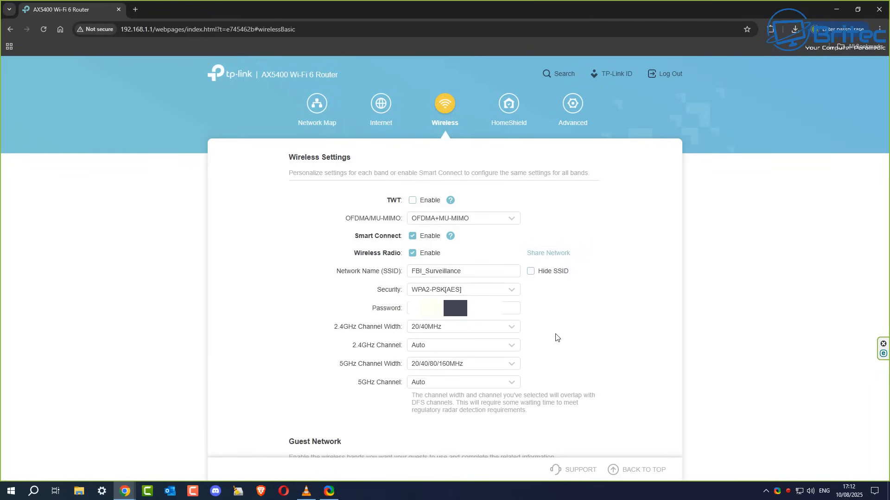
Try WPA3-Personal+WPA2-PSK[AES] and WPA3-Personal as the security mode of the FBI_Surveillance wireless network.
click(512, 291)
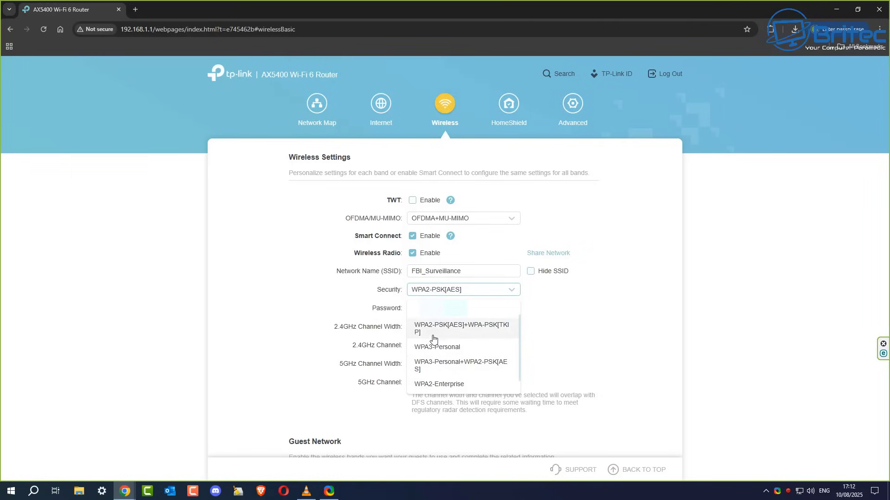
click(433, 368)
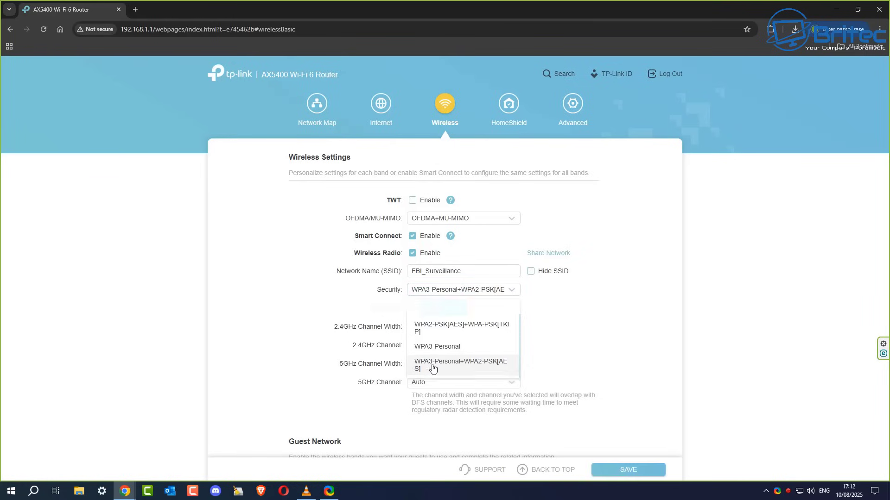
click(504, 290)
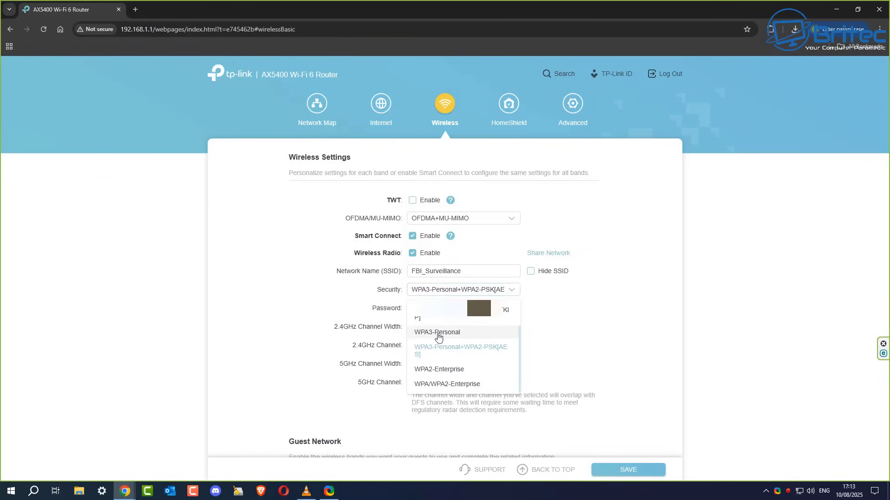
click(440, 333)
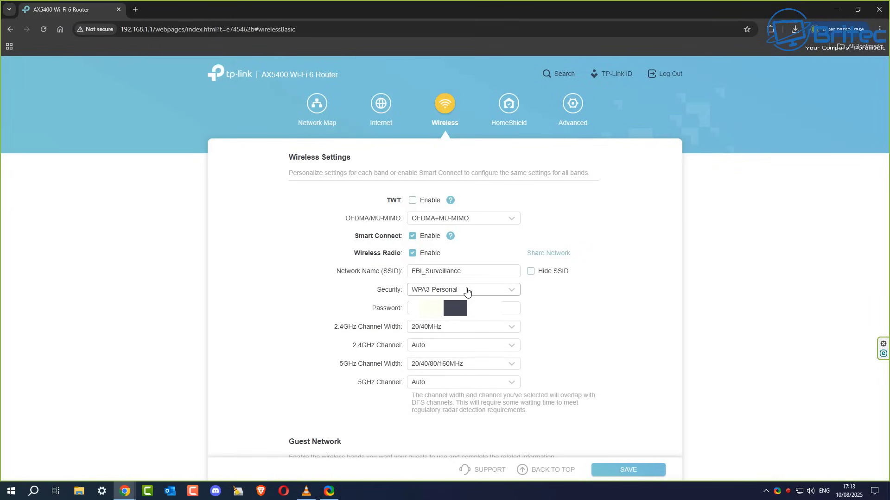
click(467, 291)
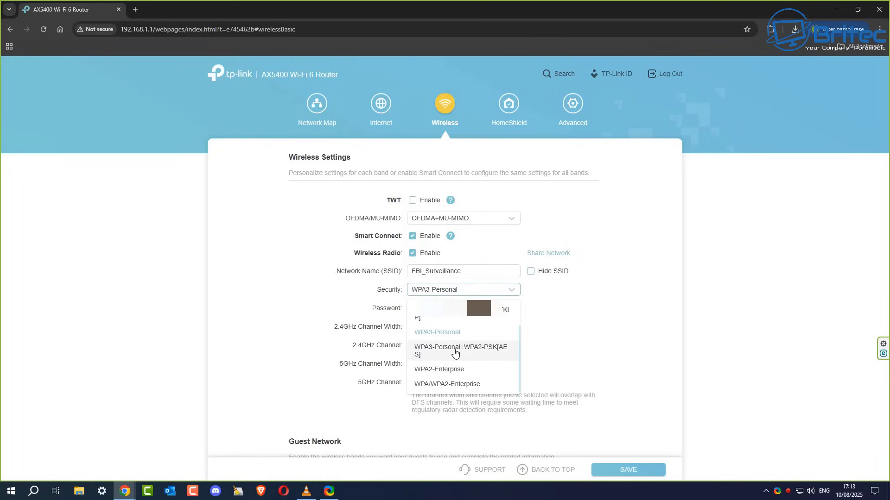
click(571, 316)
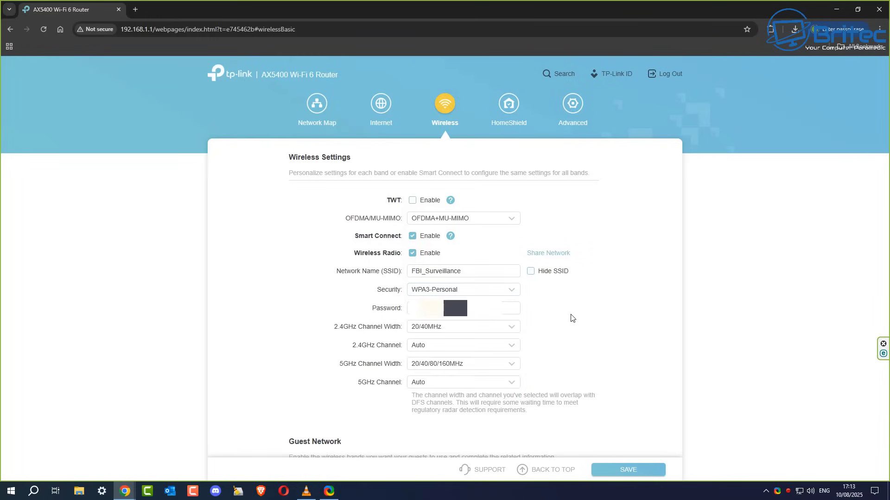
Set the main wireless network's security to WPA3-Personal+WPA2-PSK[AES] and view the 2.4GHz channel width options.
click(505, 291)
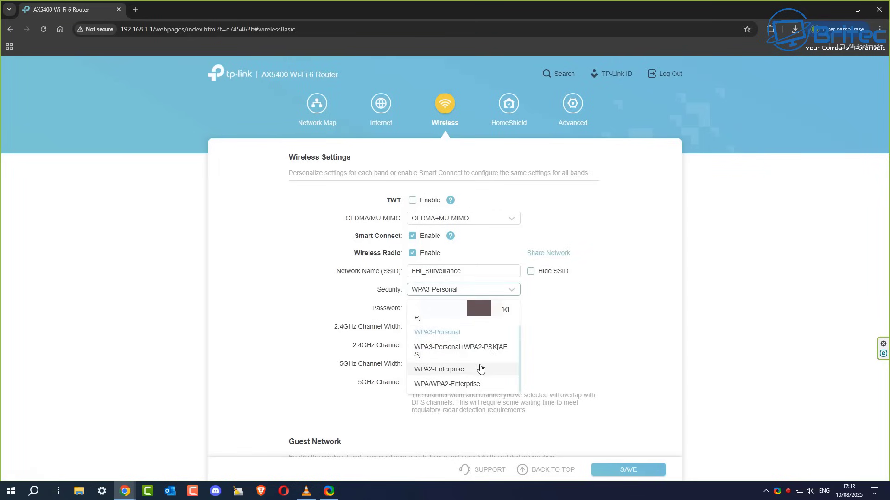
click(480, 352)
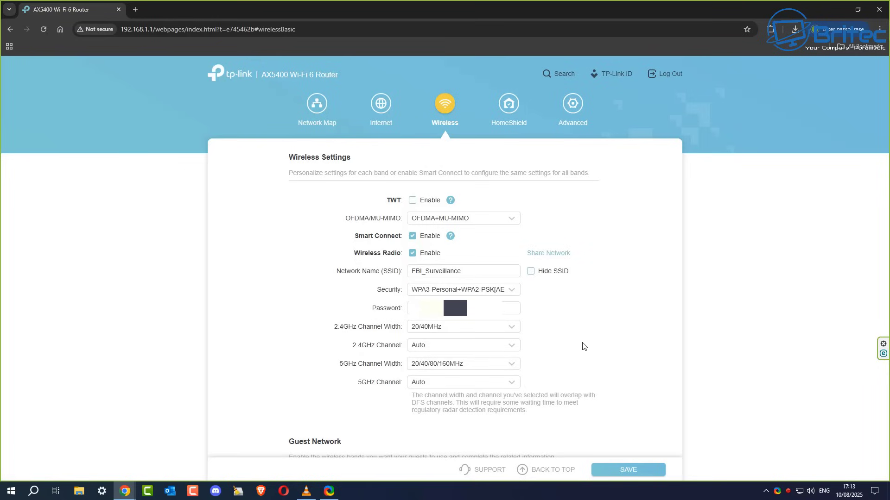
click(513, 330)
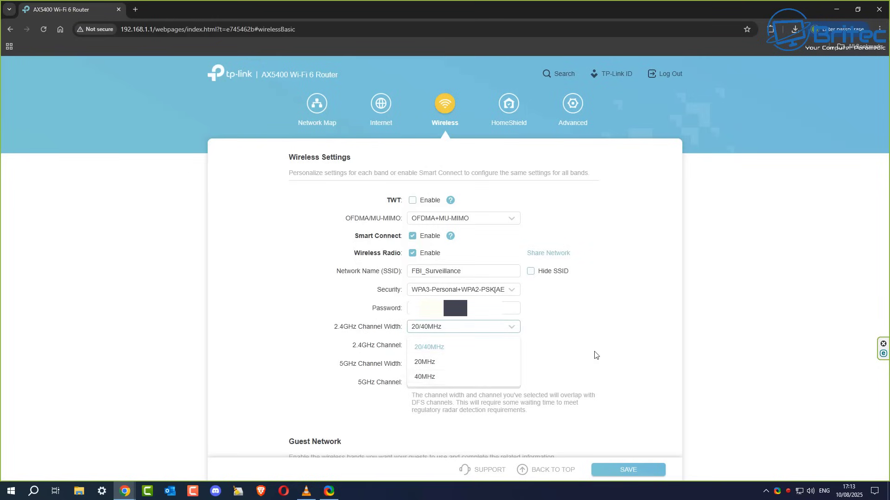
click(613, 347)
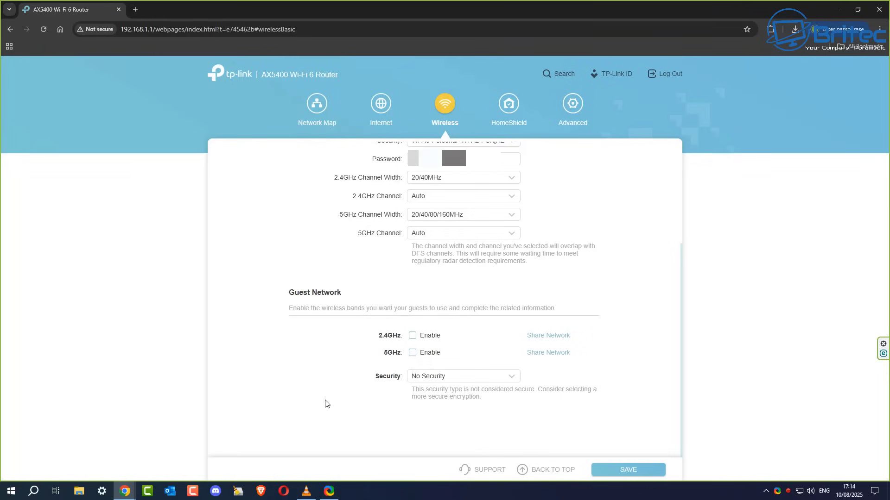
Enable the 2.4GHz guest network, set its security to WPA2/WPA3-Personal and place the cursor in its password field.
click(411, 339)
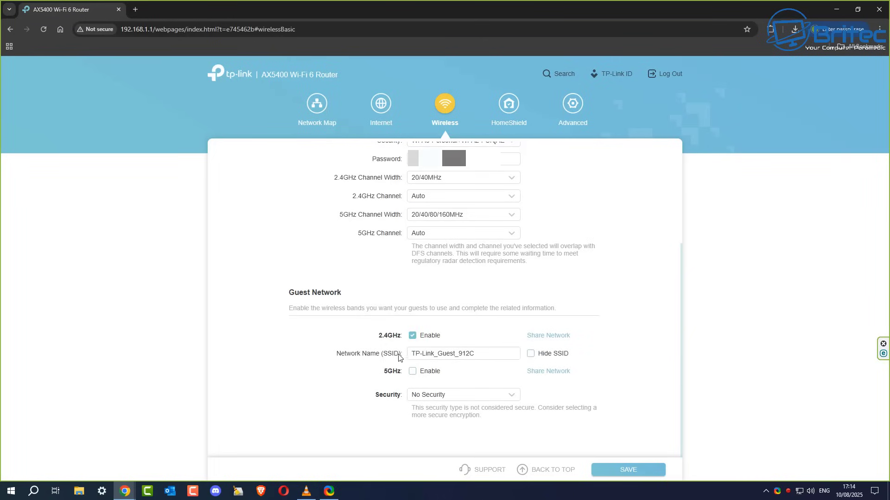
drag(488, 353, 364, 364)
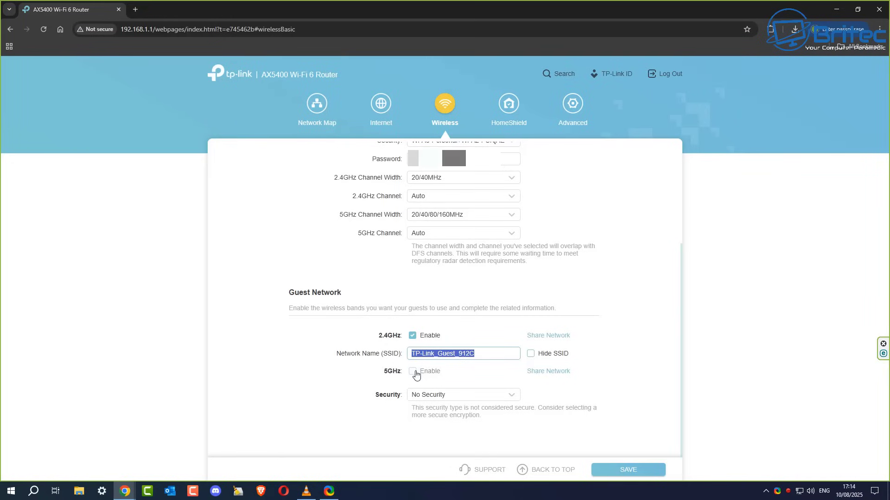
click(497, 398)
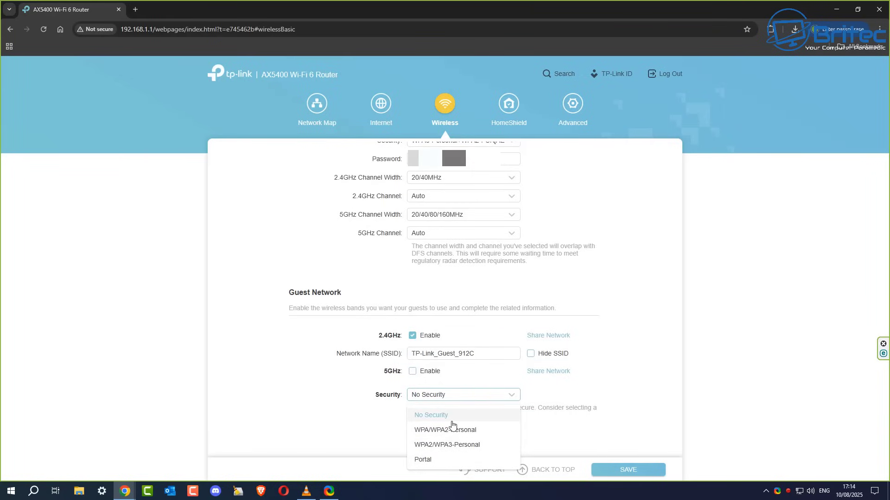
click(443, 445)
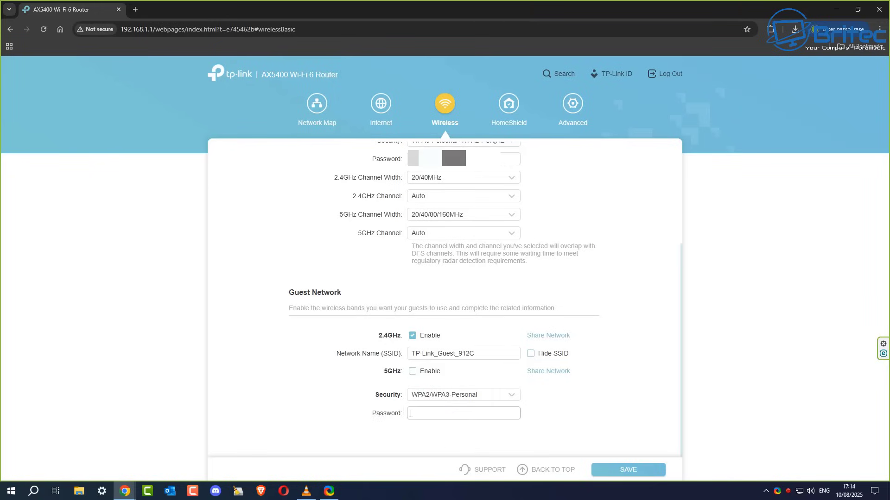
click(413, 414)
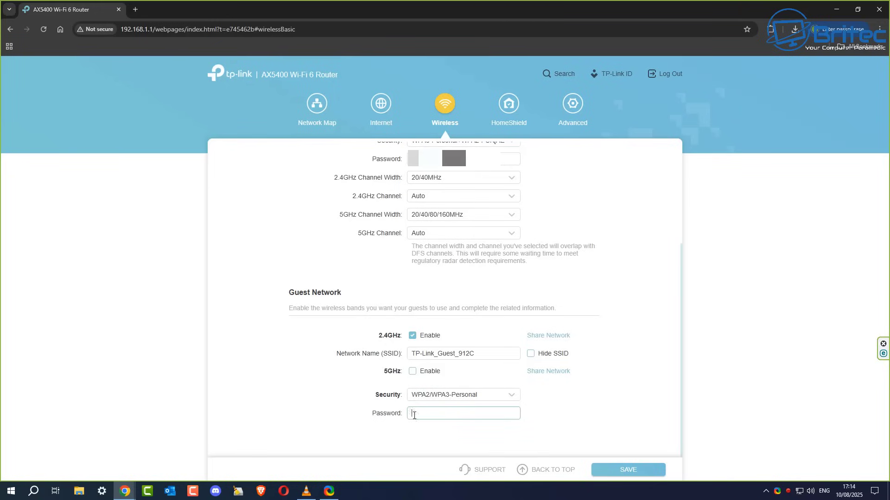
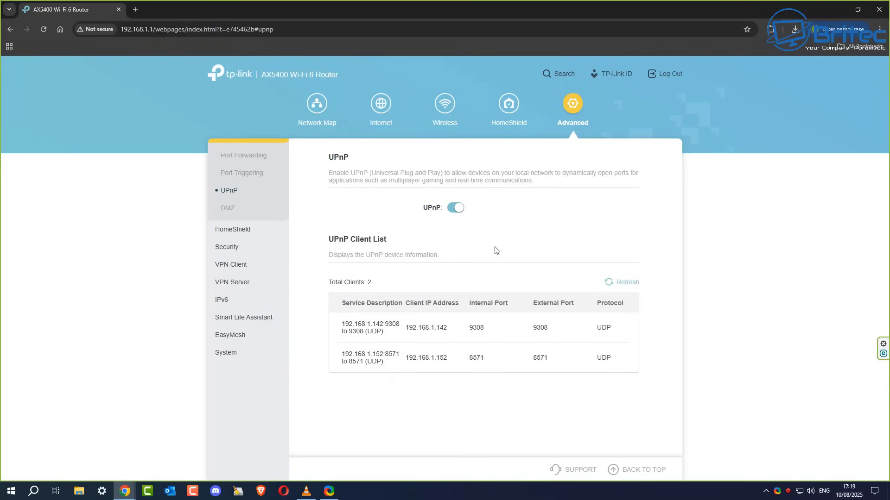
Look at the DMZ and Port Triggering pages in the advanced NAT forwarding settings.
click(230, 212)
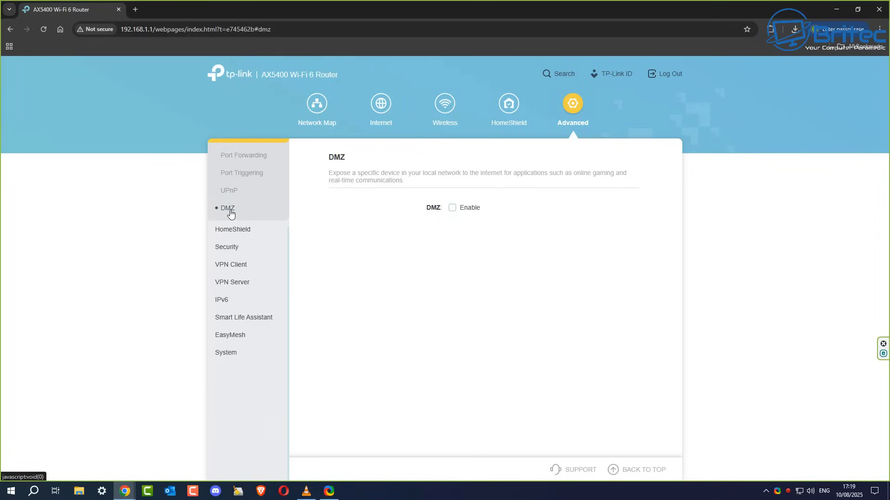
click(231, 173)
In Port Forwarding, switch off the Nextcloud rule and delete it.
click(234, 154)
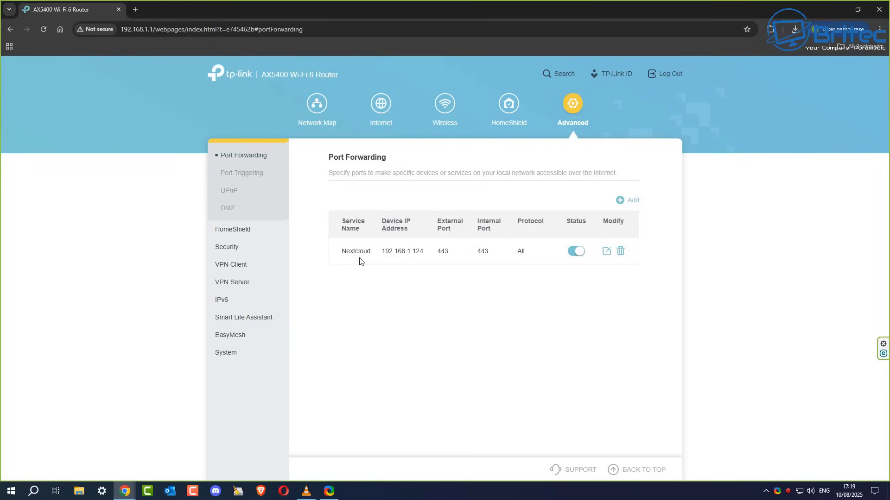
click(576, 252)
click(621, 255)
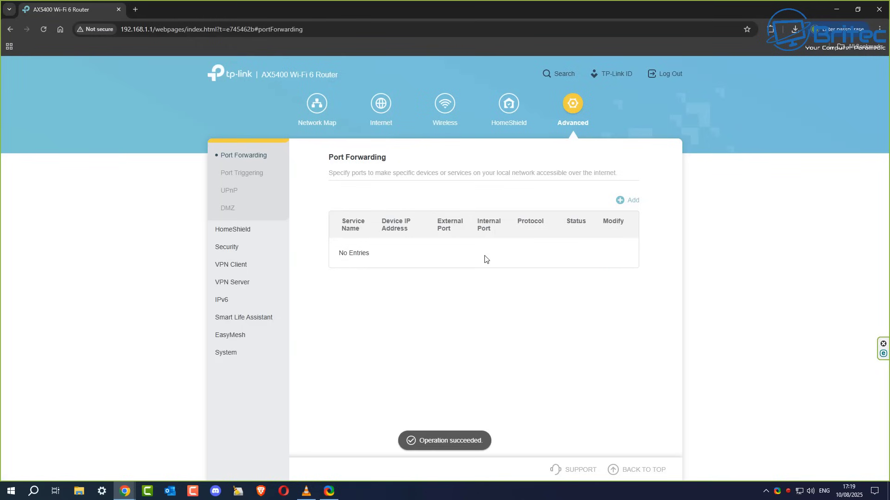